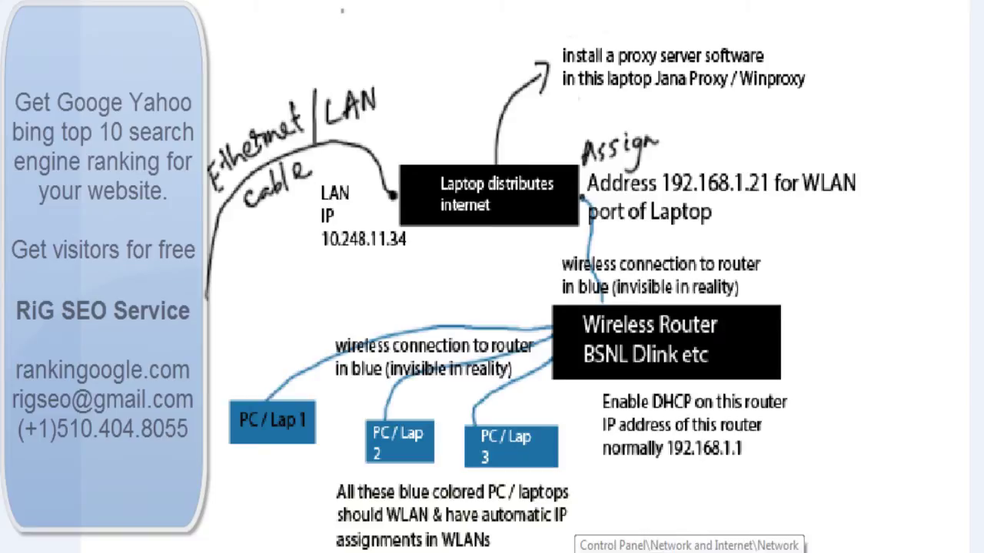
Step: Bring up the Network Connections window listing the laptop's network adapters
{"action": "left_click", "coordinate": [692, 547]}
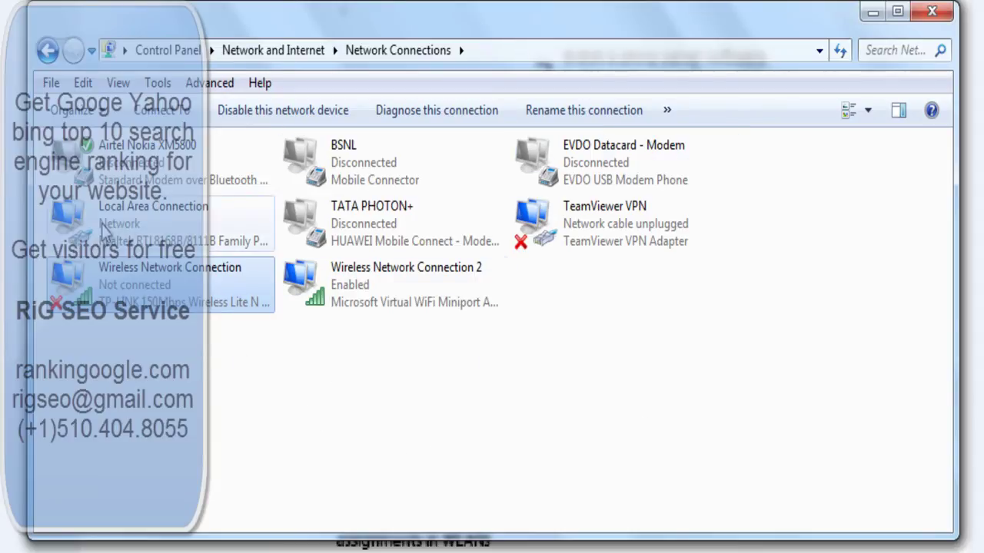
{"action": "left_click", "coordinate": [140, 235]}
{"action": "left_click", "coordinate": [158, 311]}
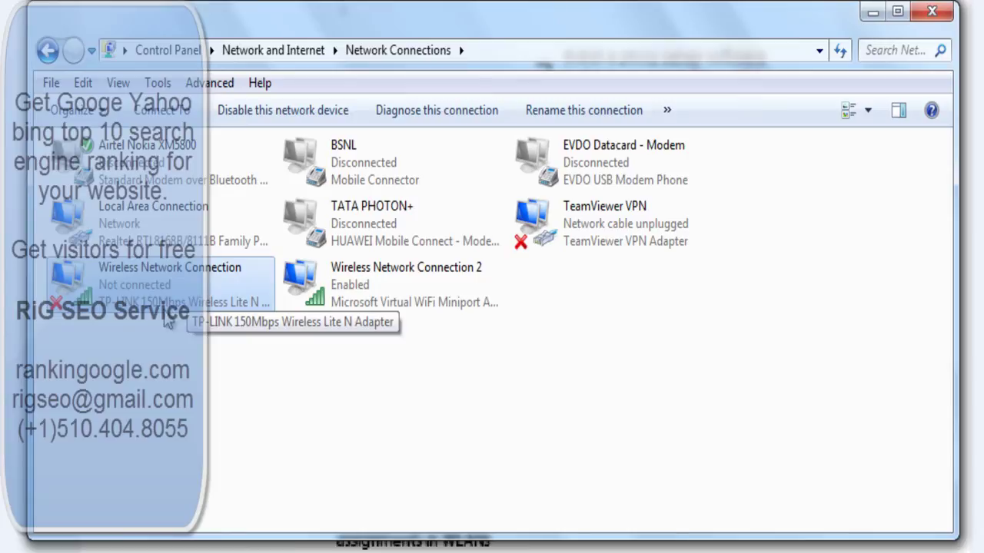
{"action": "right_click", "coordinate": [198, 294]}
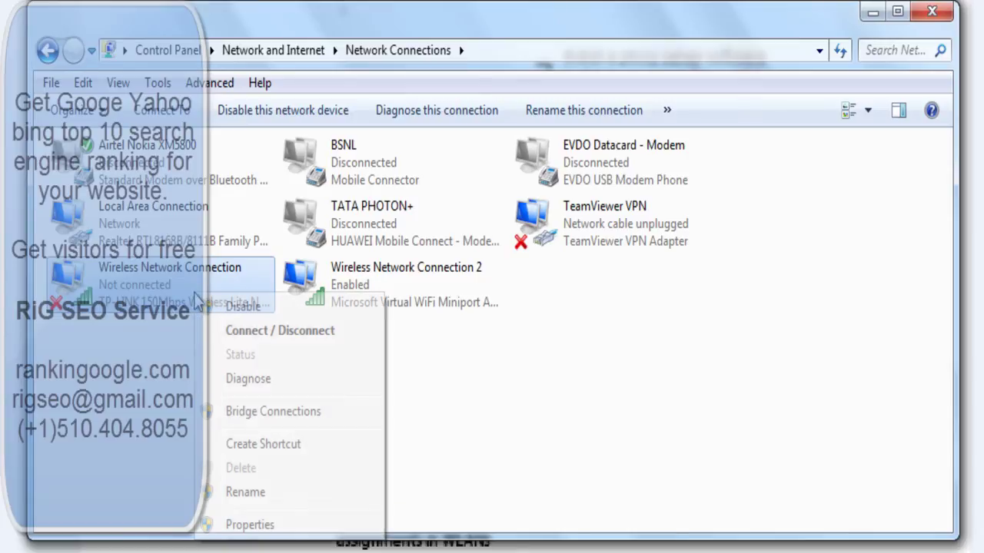
{"action": "left_click", "coordinate": [250, 525]}
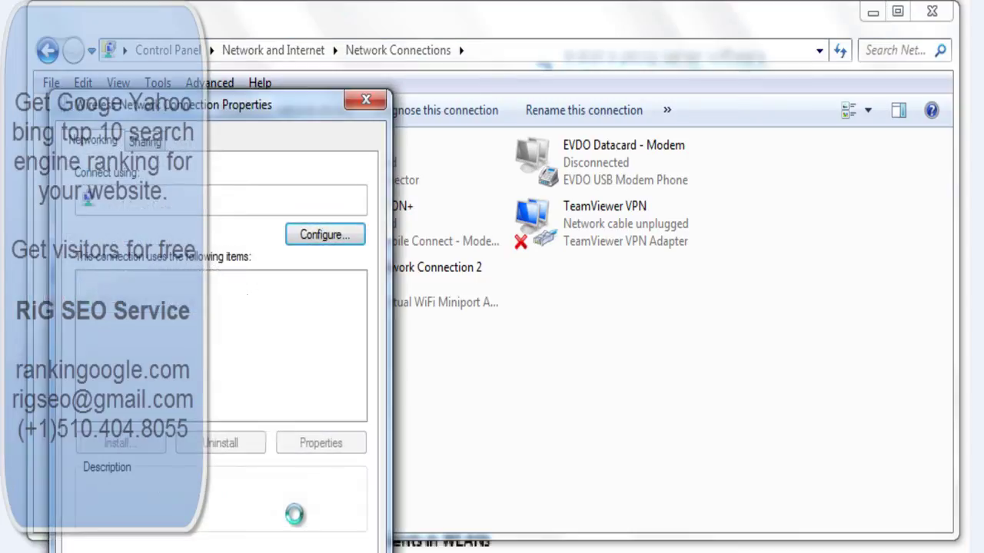
{"action": "left_click", "coordinate": [221, 375]}
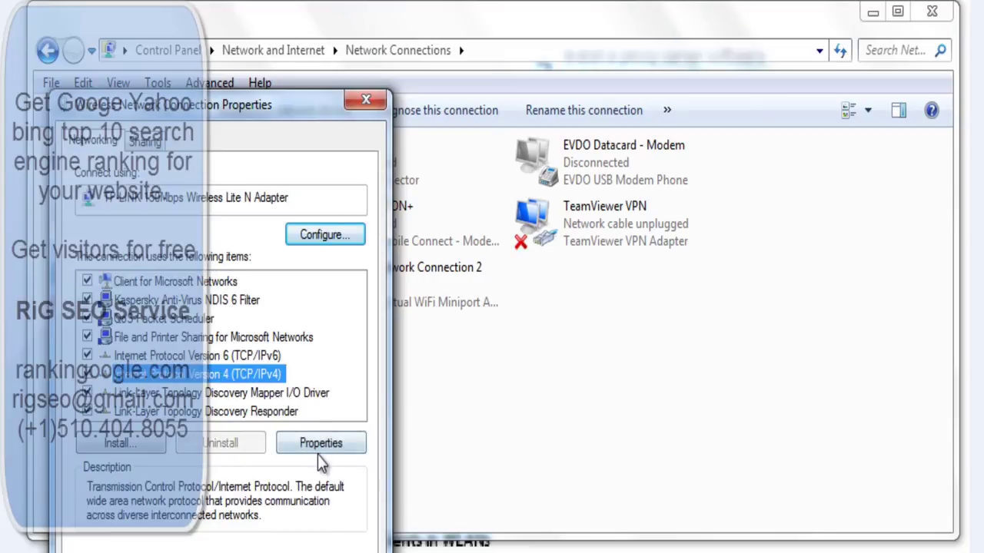
{"action": "left_click", "coordinate": [321, 444]}
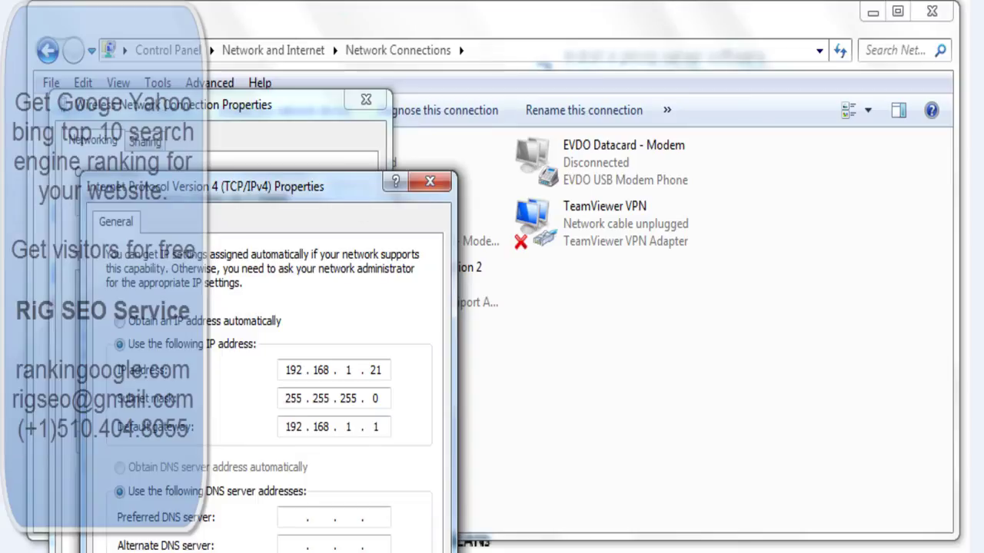
{"action": "left_click", "coordinate": [433, 183]}
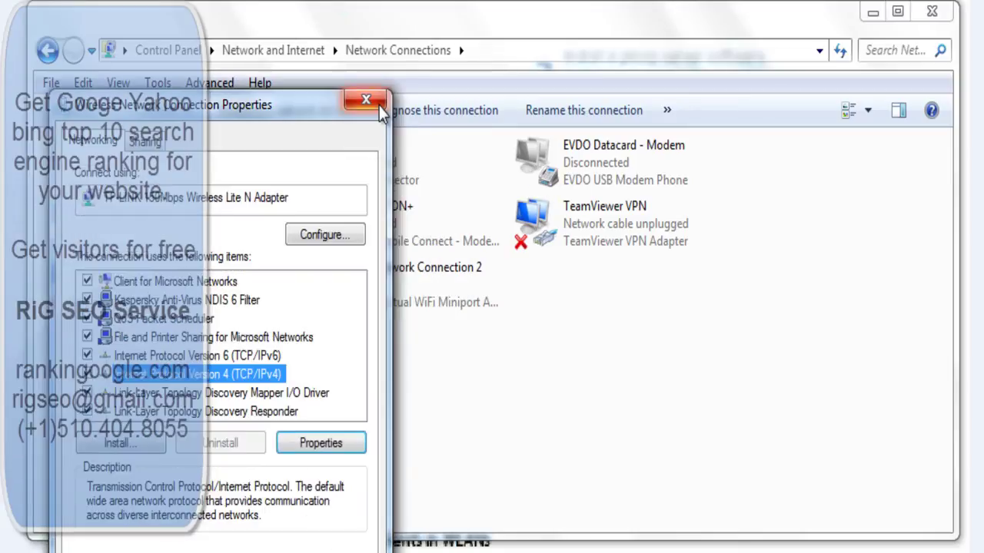
{"action": "left_click", "coordinate": [322, 450]}
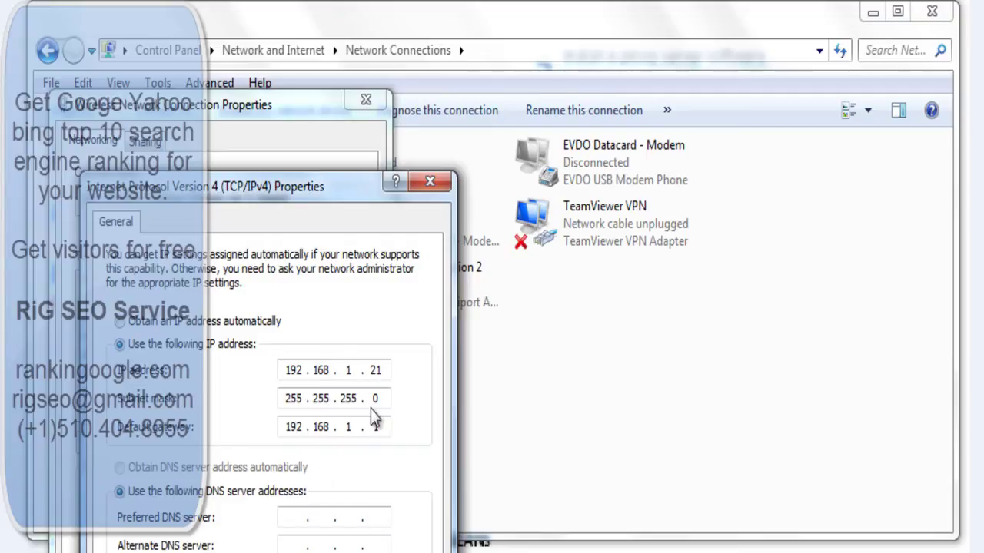
{"action": "key", "text": "Return"}
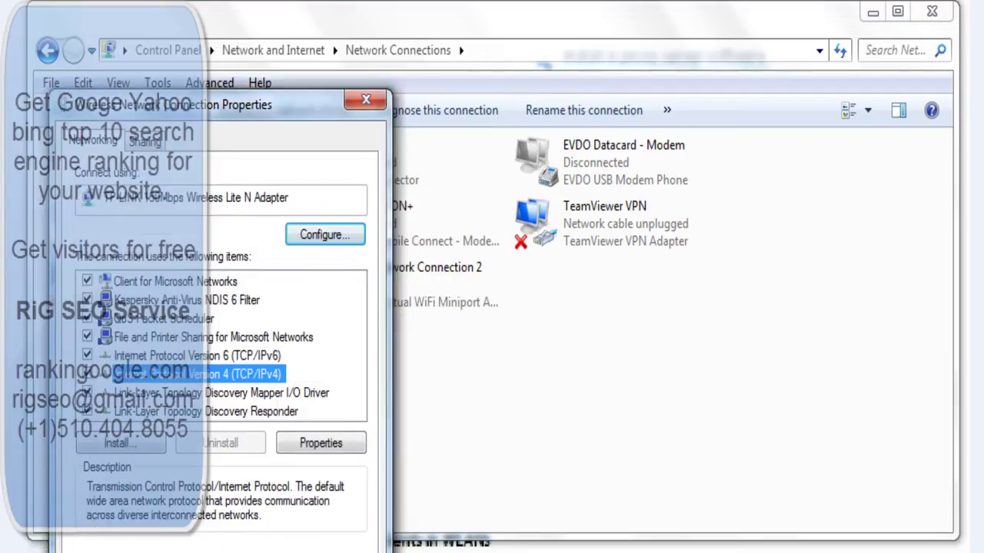
{"action": "key", "text": "Return"}
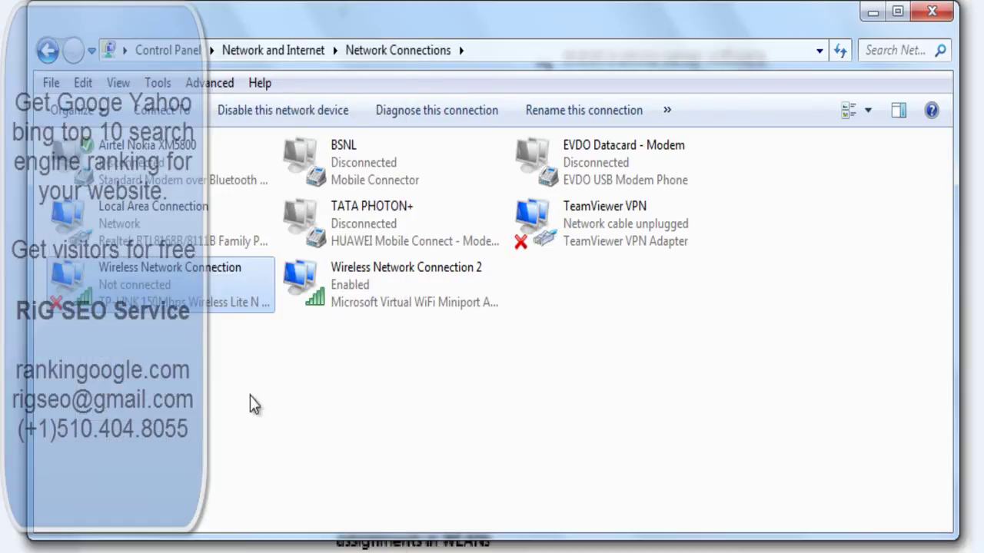
Step: Set the Local Area Connection's TCP/IPv4 to 'Use the following IP address', then close its dialogs
{"action": "left_click", "coordinate": [182, 230]}
{"action": "right_click", "coordinate": [155, 225]}
{"action": "left_click", "coordinate": [214, 434]}
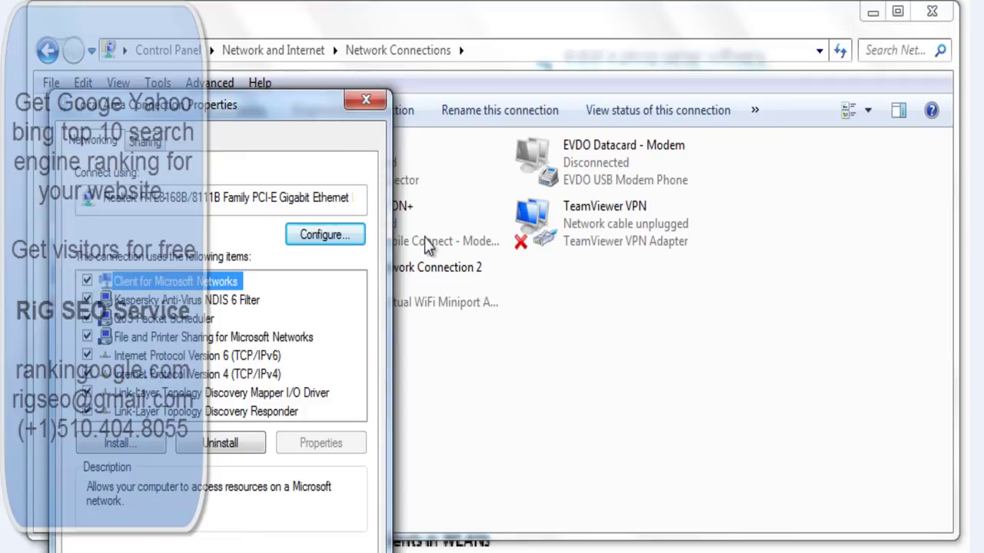
{"action": "left_click", "coordinate": [246, 377]}
{"action": "left_click", "coordinate": [322, 444]}
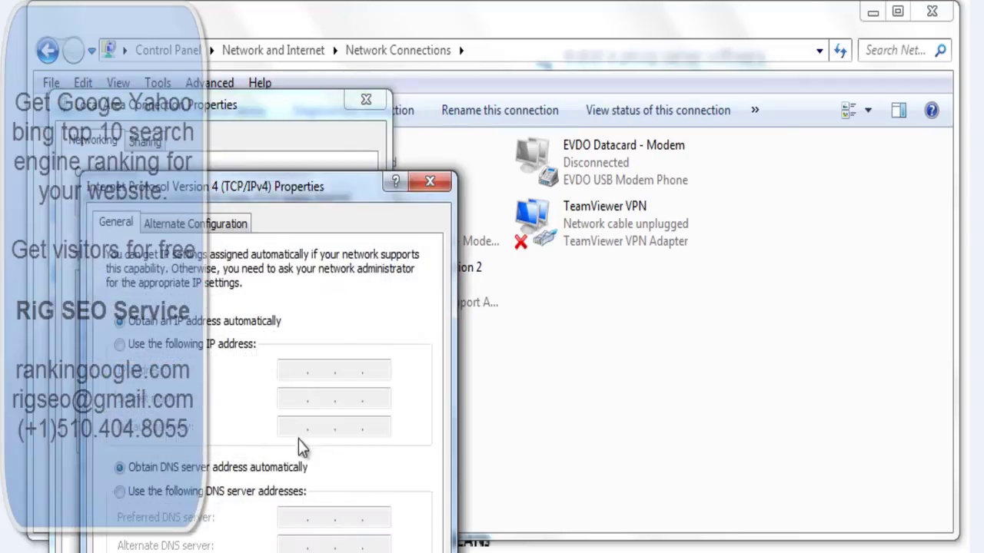
{"action": "left_click", "coordinate": [121, 345]}
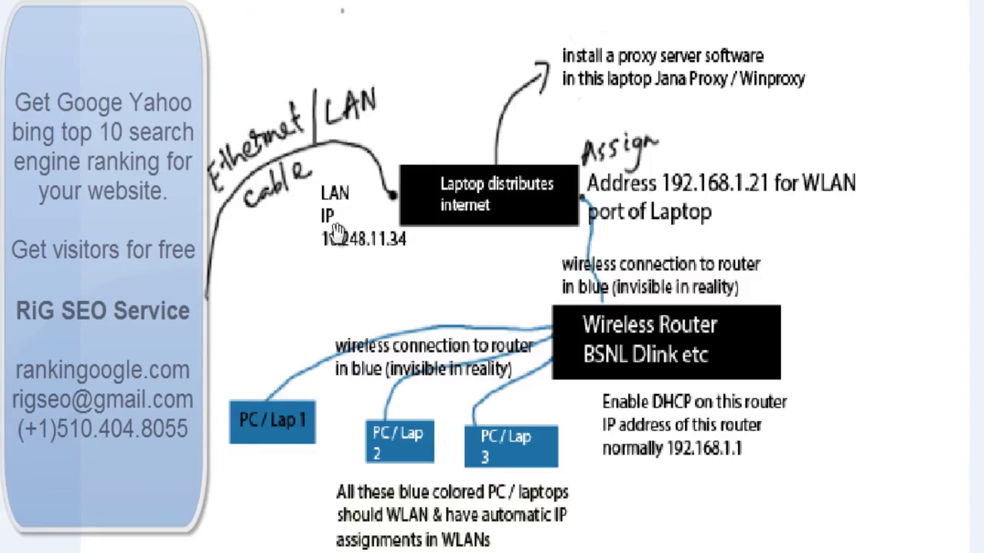
{"action": "key", "text": "alt+Tab"}
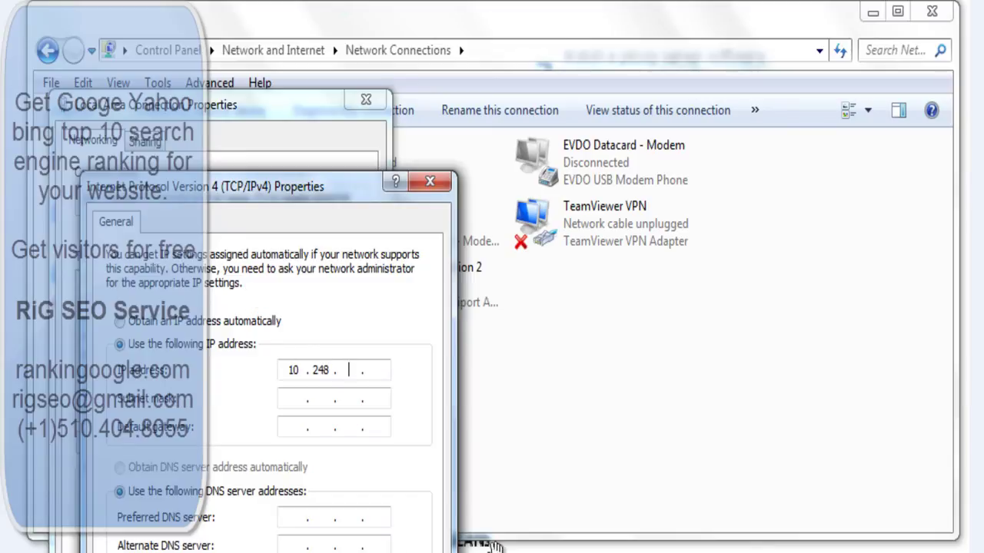
{"action": "key", "text": "Escape"}
{"action": "key", "text": "Escape"}
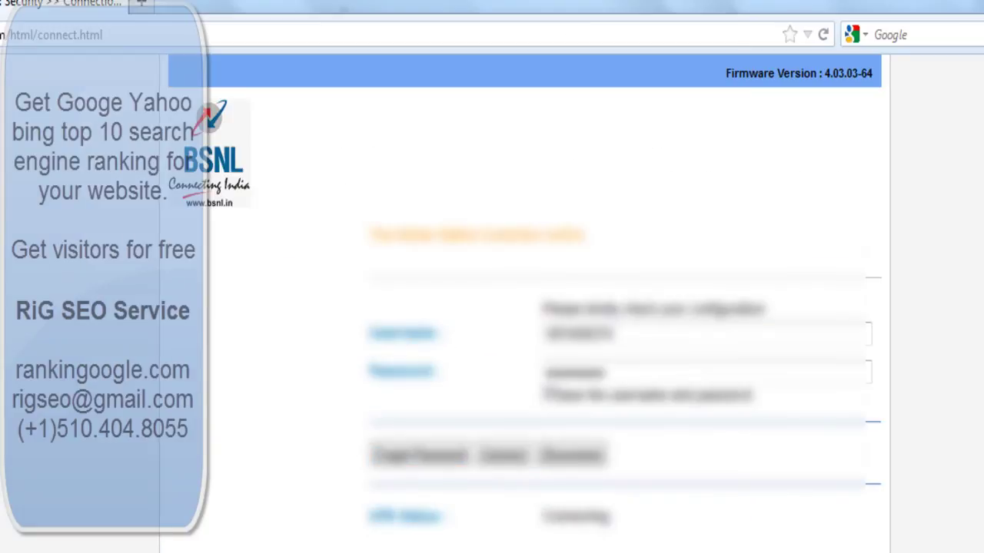
Step: Load the BSNL router admin page at 192.168.1.1 in Firefox
{"action": "left_click", "coordinate": [181, 42]}
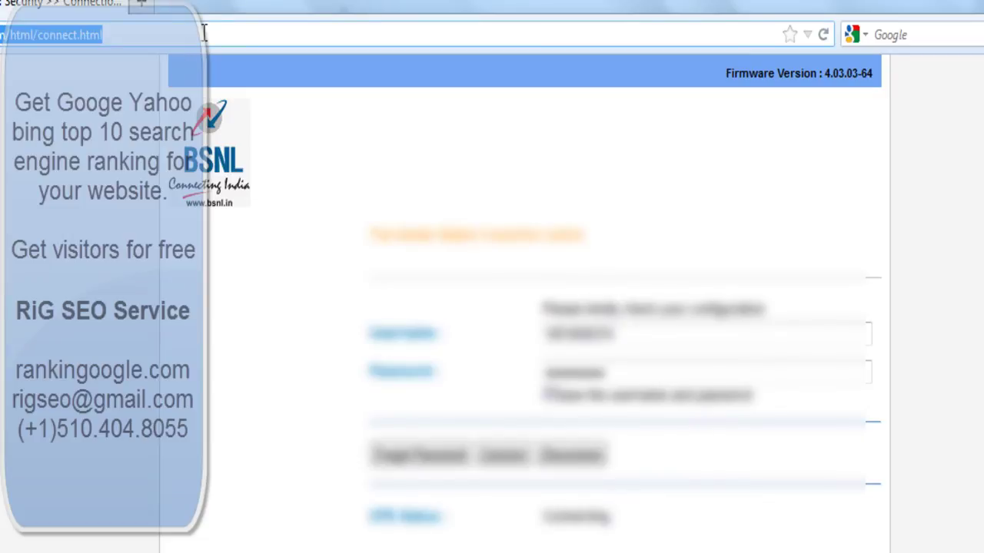
{"action": "type", "text": "192.168.1.1"}
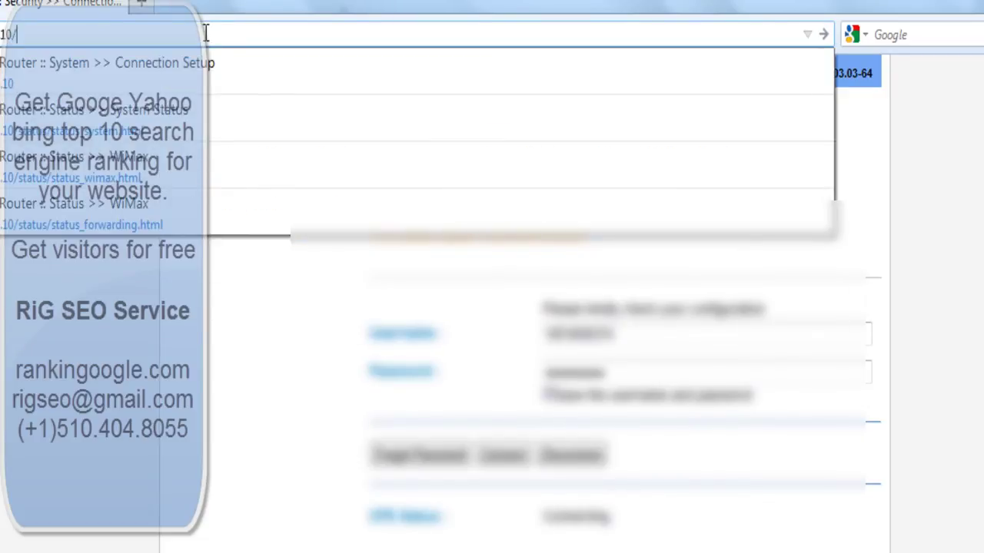
{"action": "key", "text": "Return"}
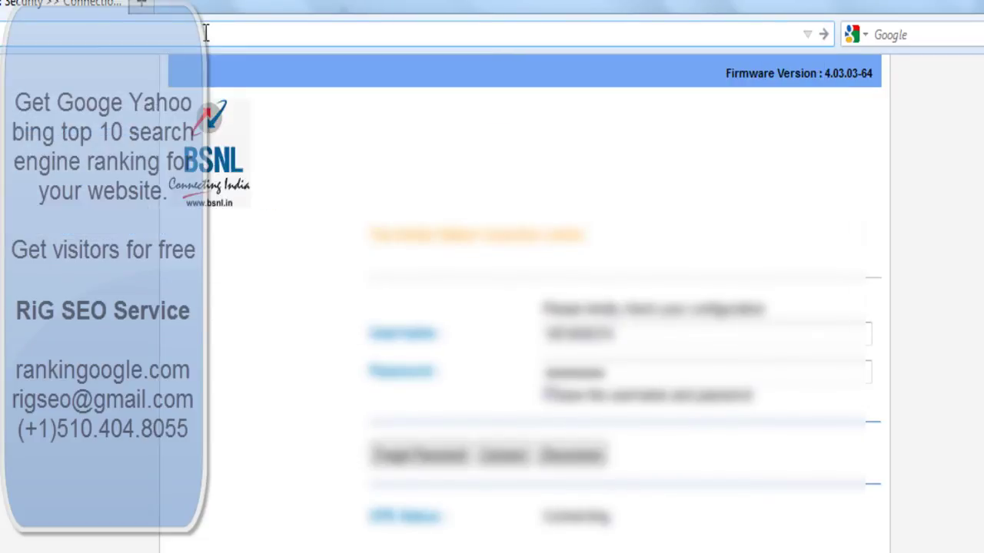
{"action": "key", "text": "Return"}
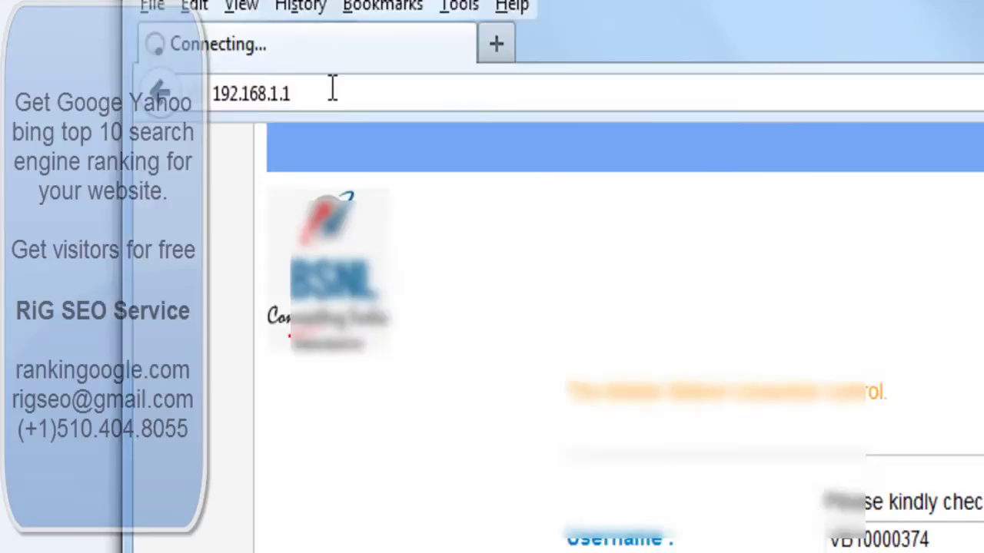
{"action": "left_click", "coordinate": [332, 87]}
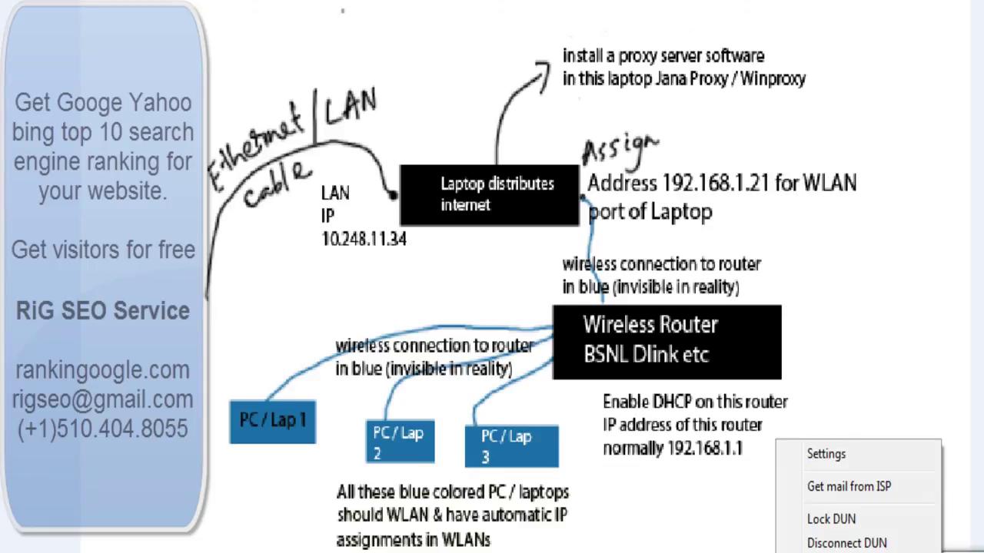
Step: Open Jana Server's settings in the browser and go to its Configuration pages
{"action": "left_click", "coordinate": [834, 451]}
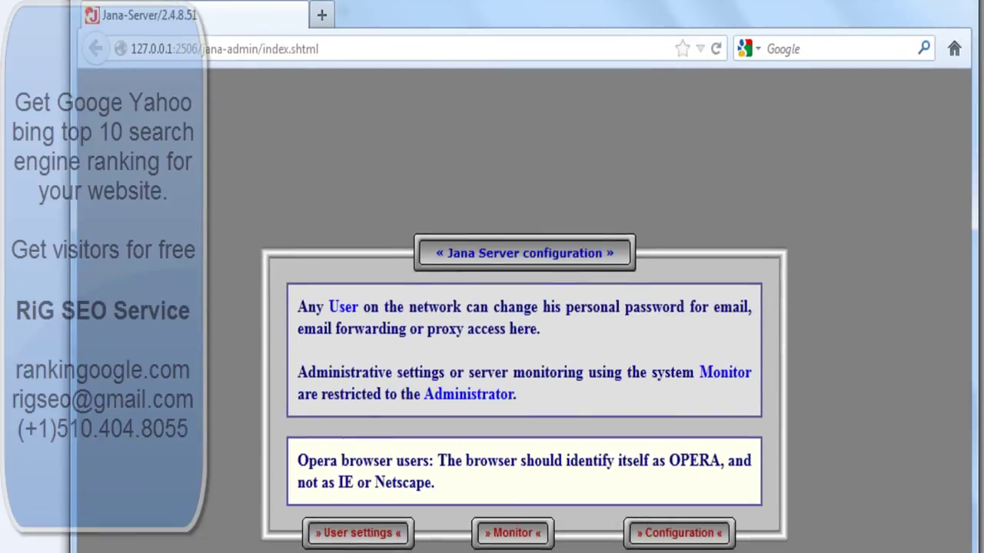
{"action": "left_click", "coordinate": [667, 542]}
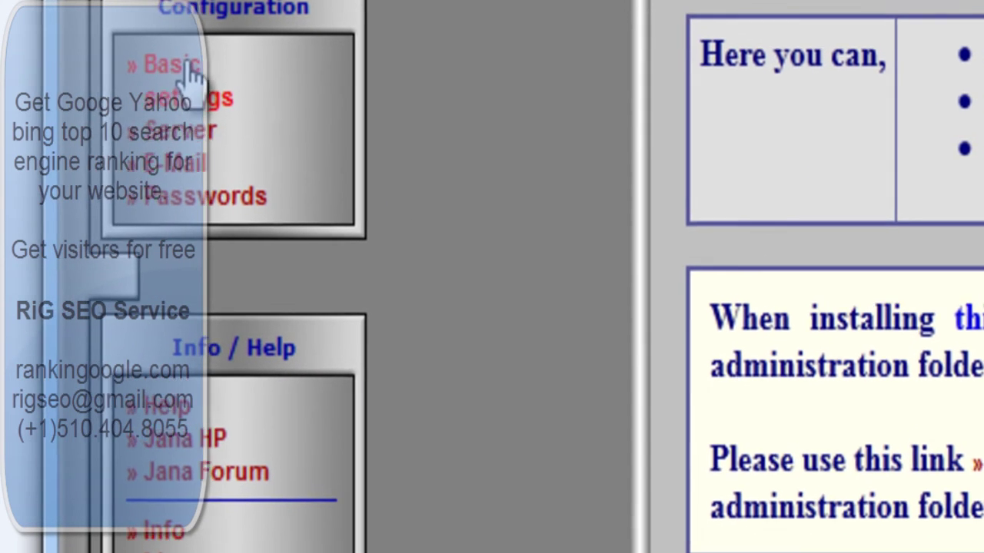
Step: Submit 127.0.0.1,192.168.1.21 as Jana Server's IP addresses and check the Binding table
{"action": "left_click", "coordinate": [136, 68]}
{"action": "left_click", "coordinate": [270, 240]}
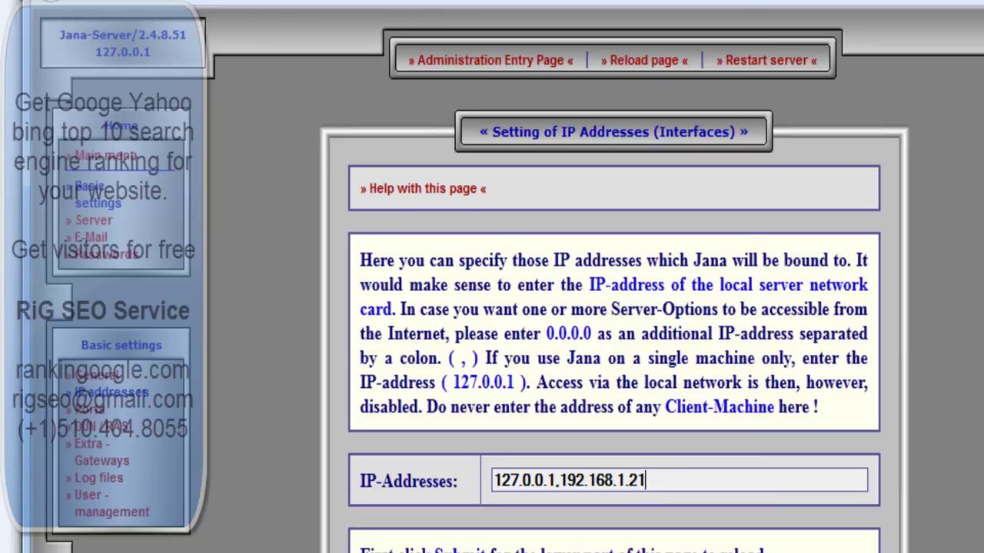
{"action": "scroll", "coordinate": [492, 430], "scroll_direction": "down", "scroll_amount": 2}
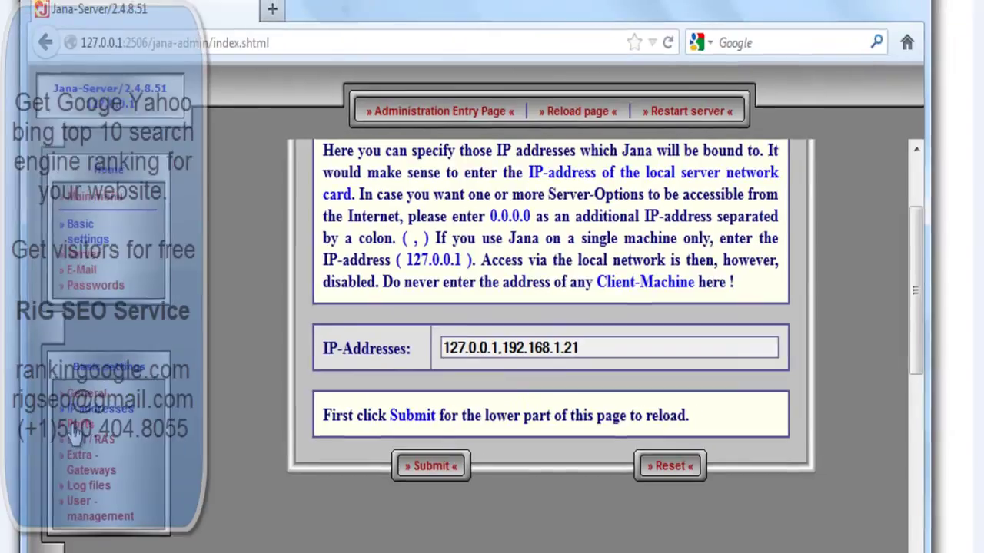
{"action": "left_click", "coordinate": [86, 409]}
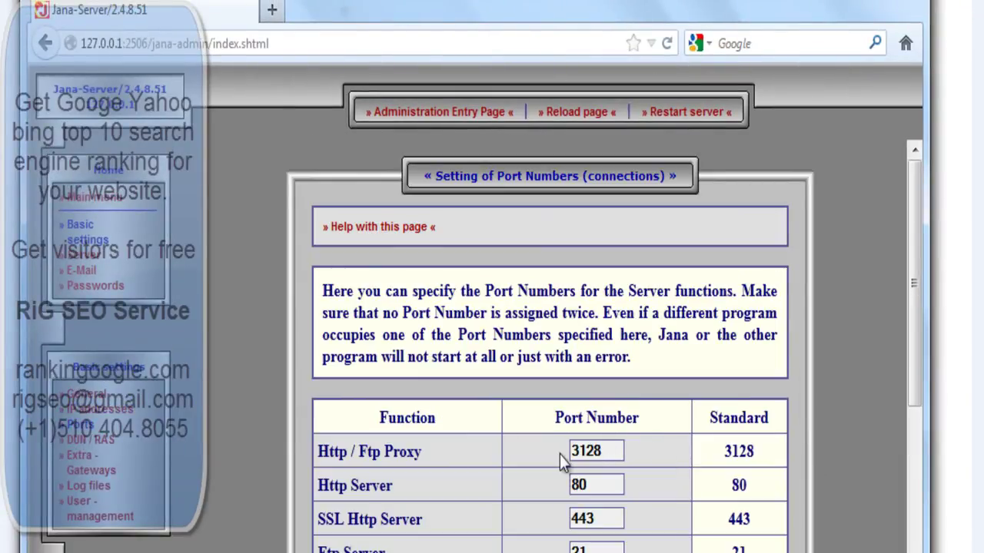
{"action": "left_click", "coordinate": [96, 409]}
{"action": "left_click_drag", "start_coordinate": [910, 258], "coordinate": [919, 453]}
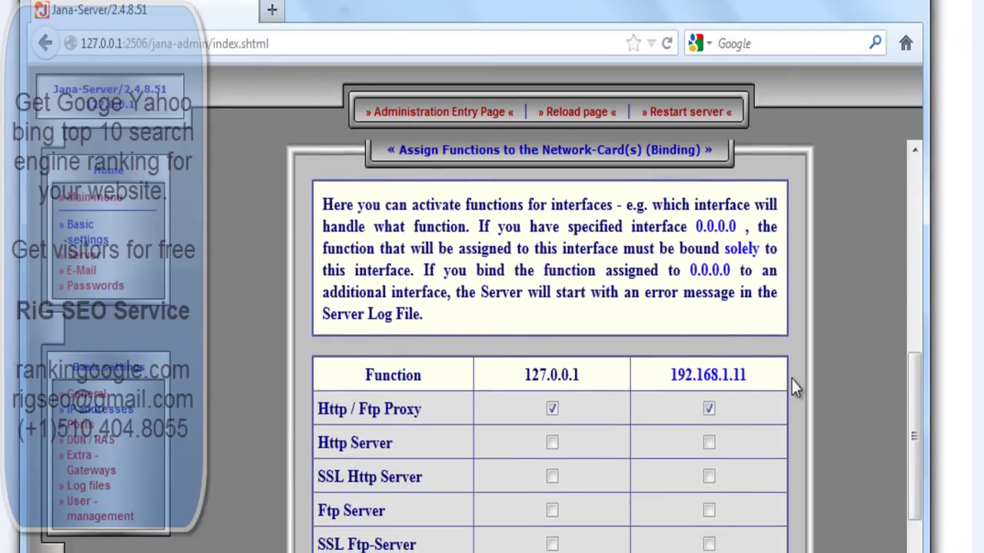